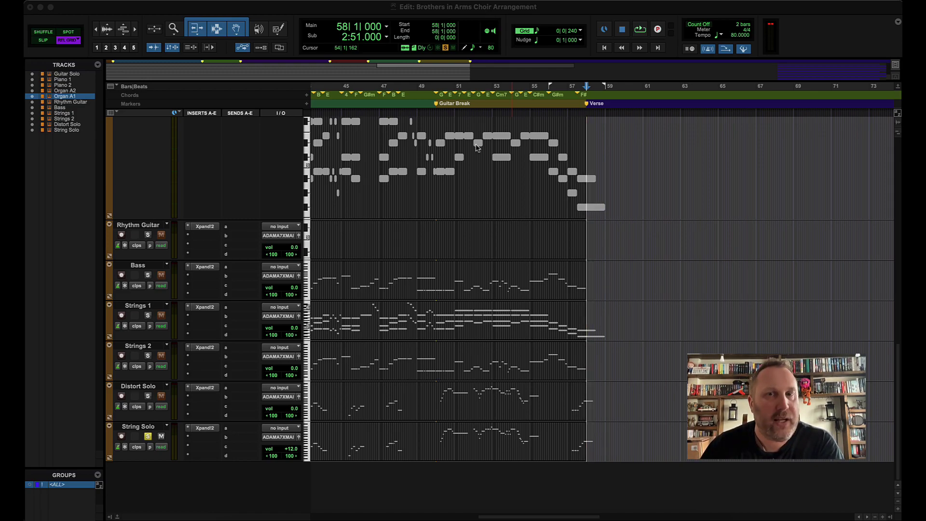
# Step: Select the verse clips from bar 22 to bar 36 across all tracks
pyautogui.hscroll(-2, 476, 148)
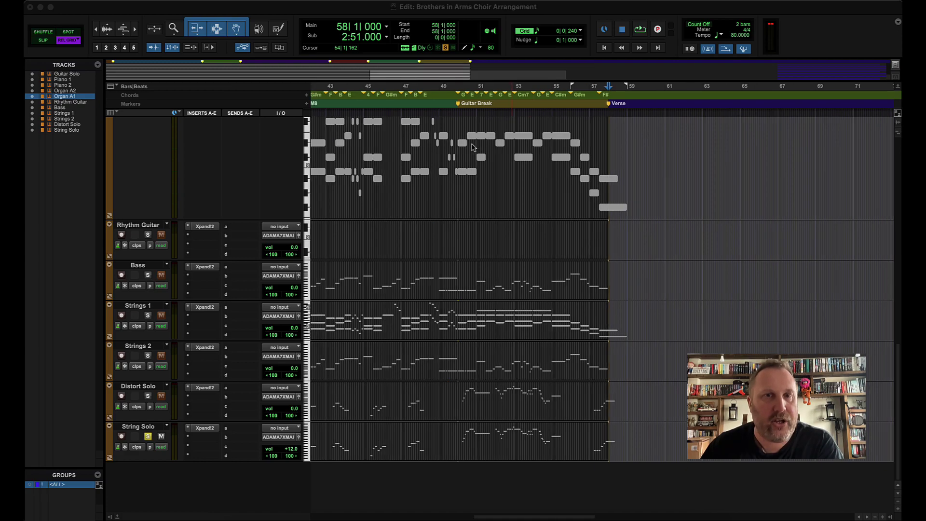
pyautogui.tripleClick(550, 171)
pyautogui.hscroll(-5, 544, 151)
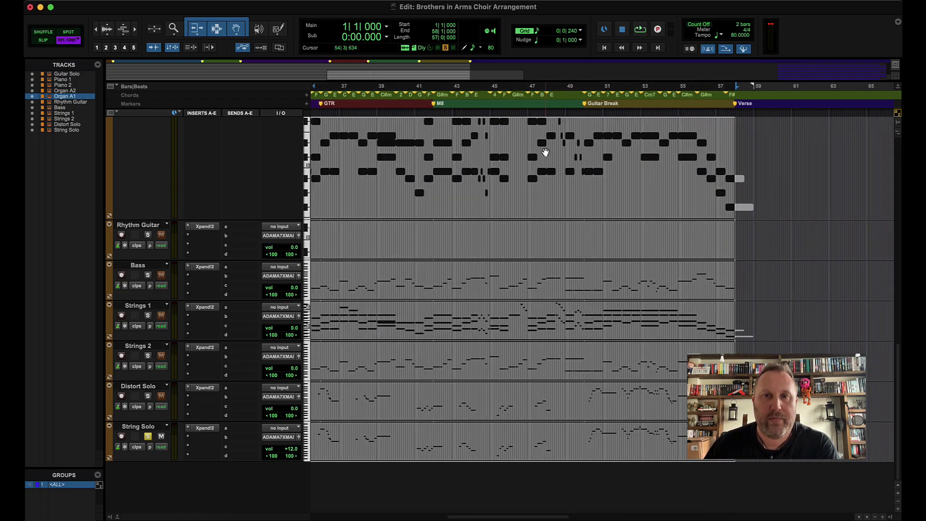
pyautogui.hscroll(-10, 638, 143)
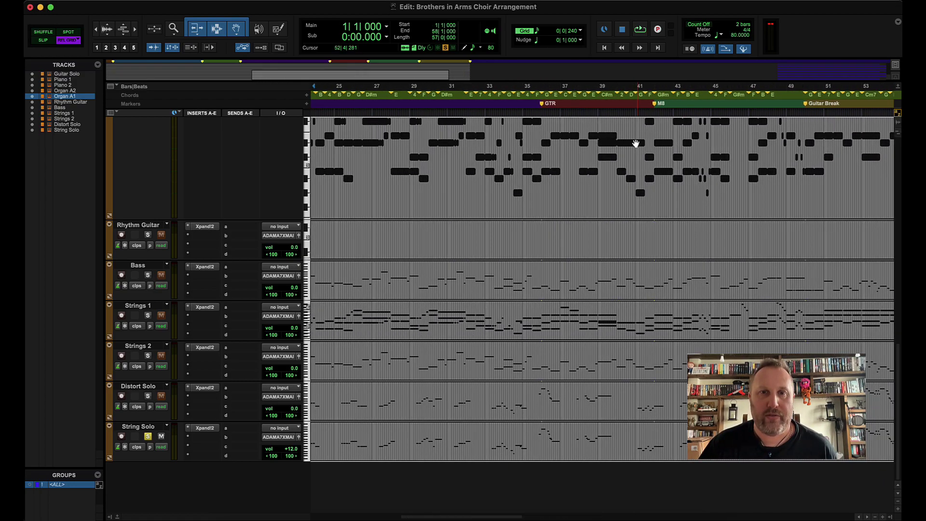
pyautogui.click(352, 133)
pyautogui.press('super+bracketright')
pyautogui.press('super+bracketright')
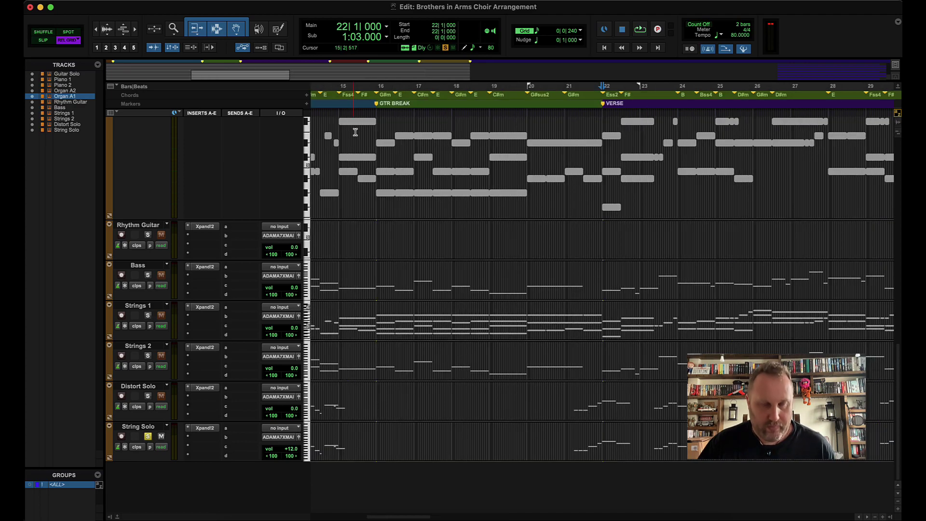
pyautogui.hscroll(1, 562, 146)
pyautogui.moveTo(578, 154); pyautogui.dragTo(570, 181)
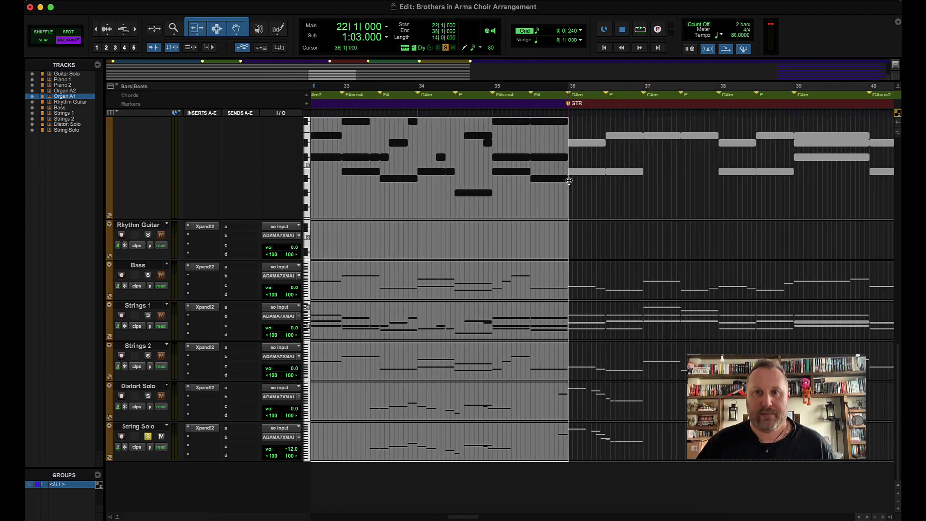
# Step: Paste the copied verse clips at bar 58 and deselect them
pyautogui.hscroll(20, 589, 189)
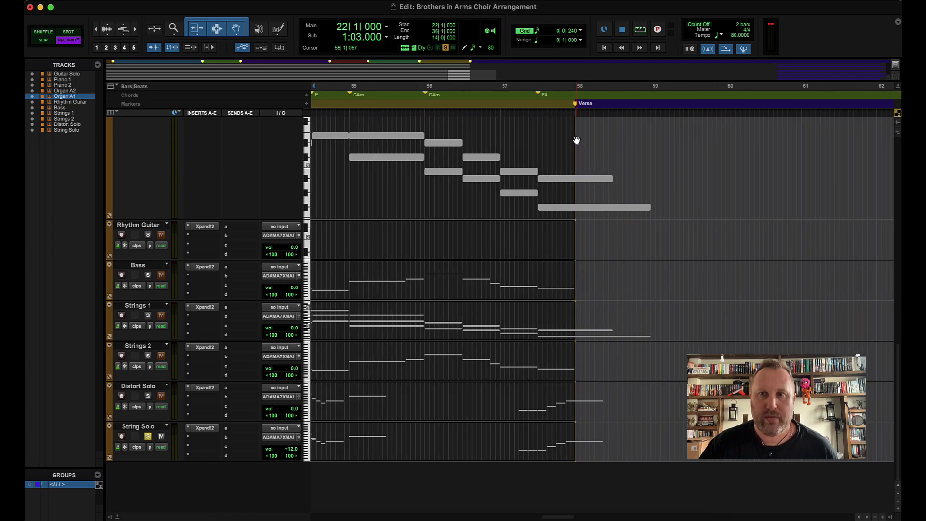
pyautogui.click(577, 132)
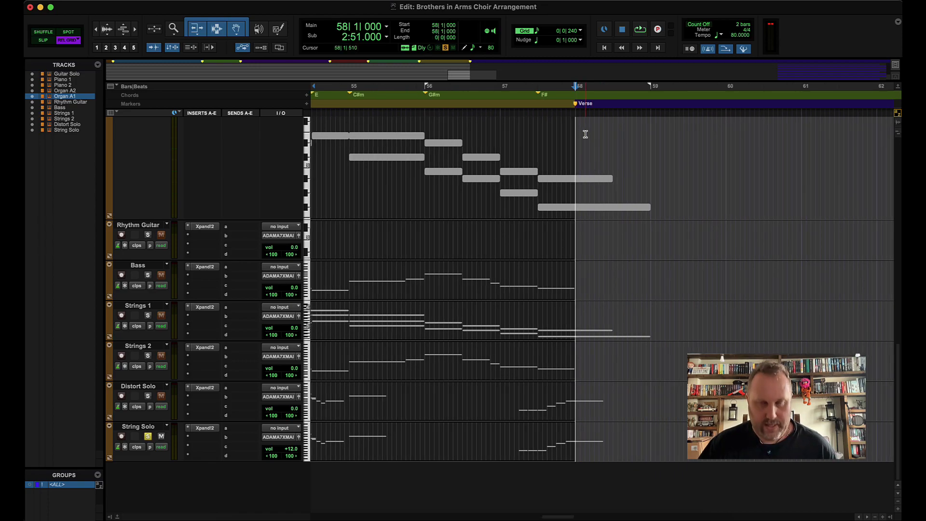
pyautogui.press('super+v')
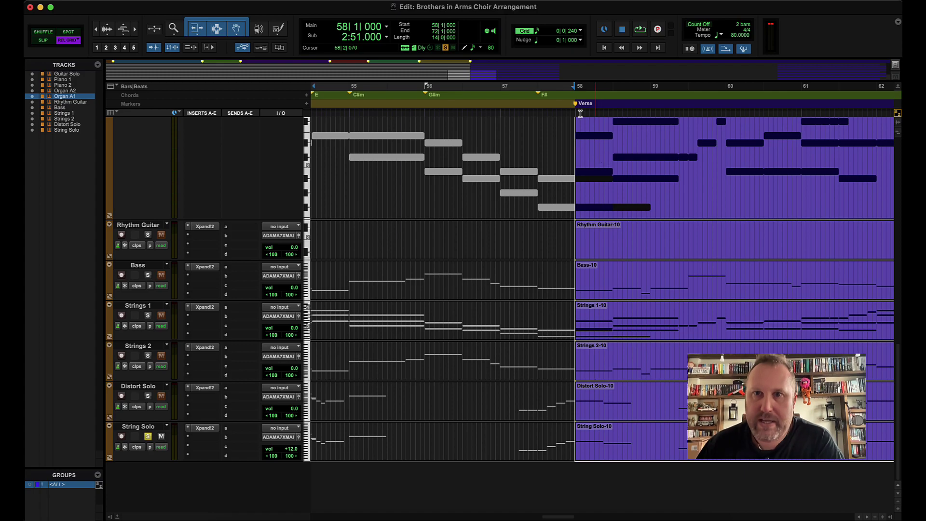
pyautogui.hscroll(-3, 560, 94)
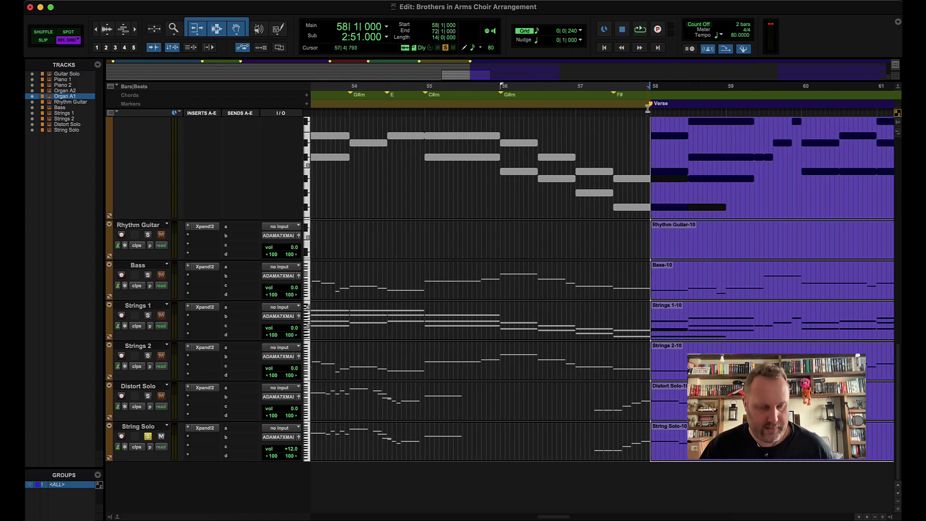
pyautogui.click(650, 115)
# Step: Select the Chords ruler from 21|4 to 35|4, then move the start to 21|4|720
pyautogui.scroll(-5, 644, 114)
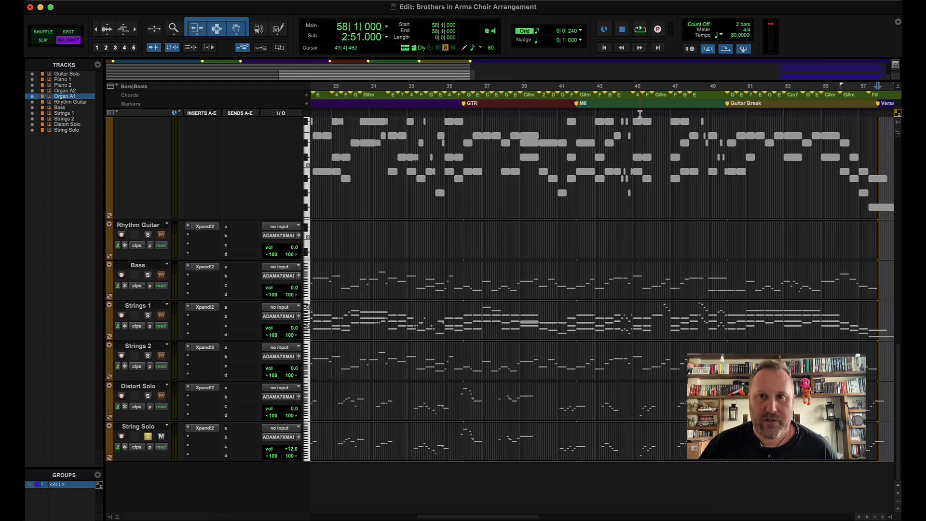
pyautogui.hscroll(-8, 639, 113)
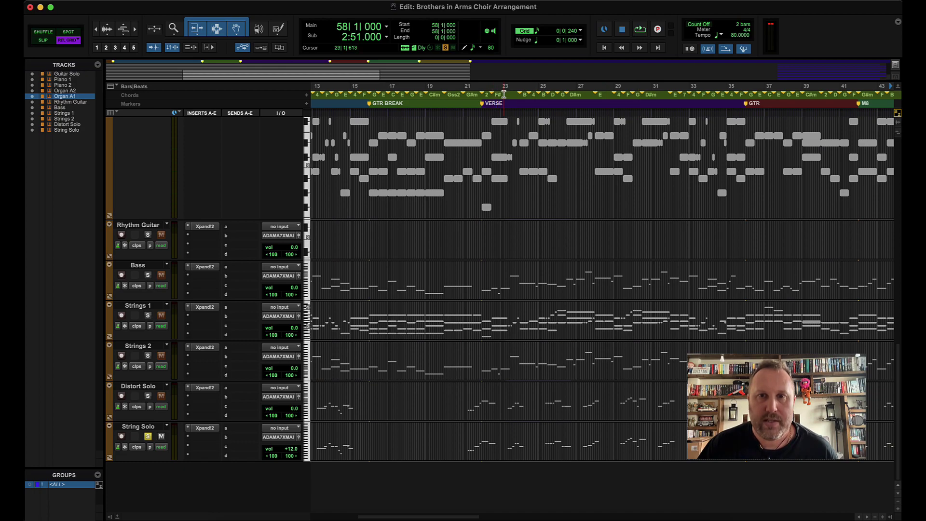
pyautogui.moveTo(480, 95); pyautogui.dragTo(744, 95)
pyautogui.press('super+bracketright')
pyautogui.press('super+bracketright')
pyautogui.press('super+bracketright')
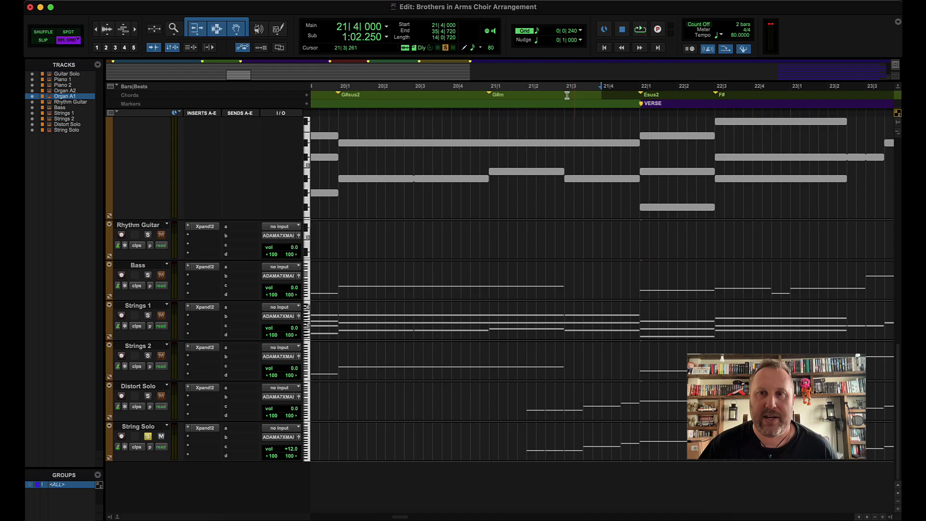
pyautogui.keyDown('shift'); pyautogui.click(632, 98); pyautogui.keyUp('shift')
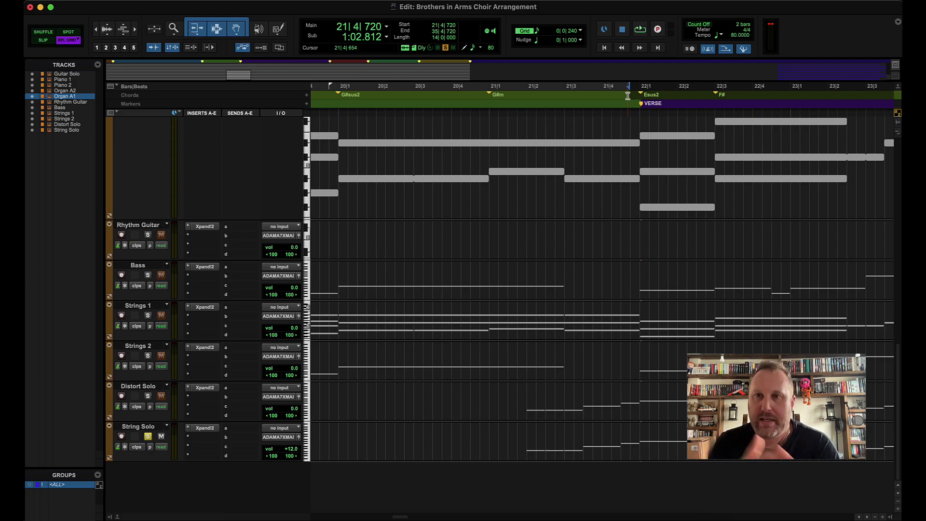
pyautogui.hscroll(15, 627, 95)
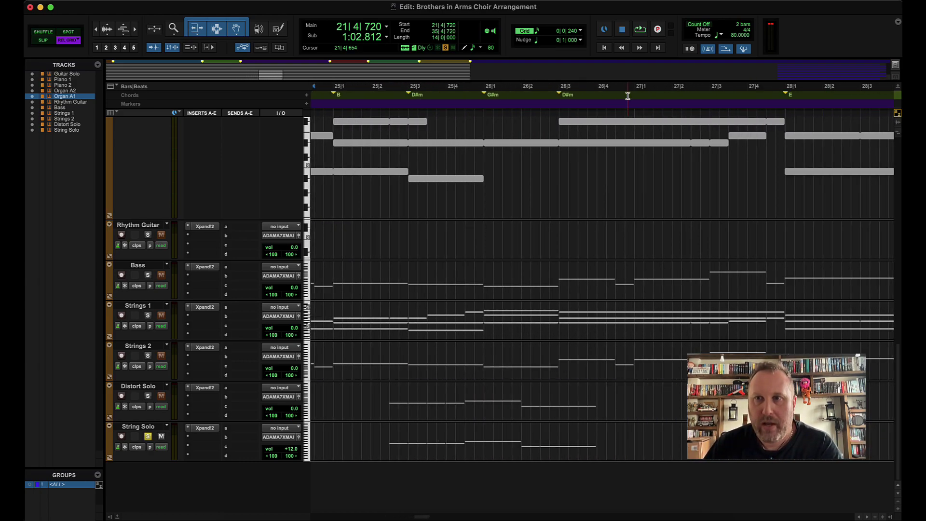
pyautogui.hscroll(6, 628, 95)
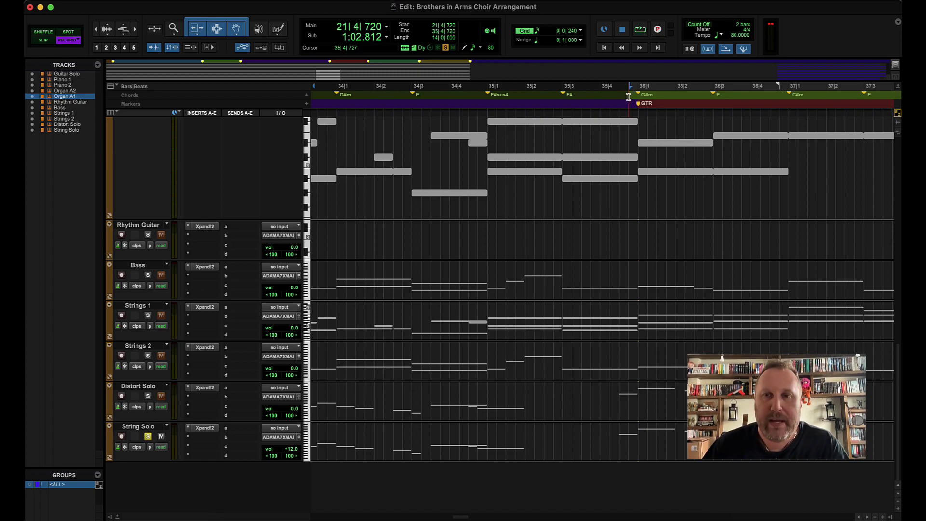
pyautogui.hscroll(-10, 629, 97)
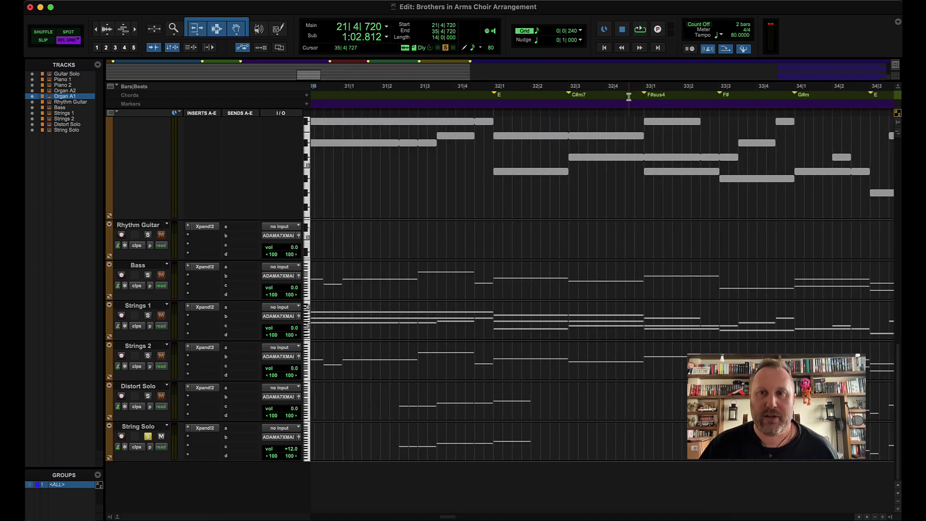
pyautogui.hscroll(-10, 629, 97)
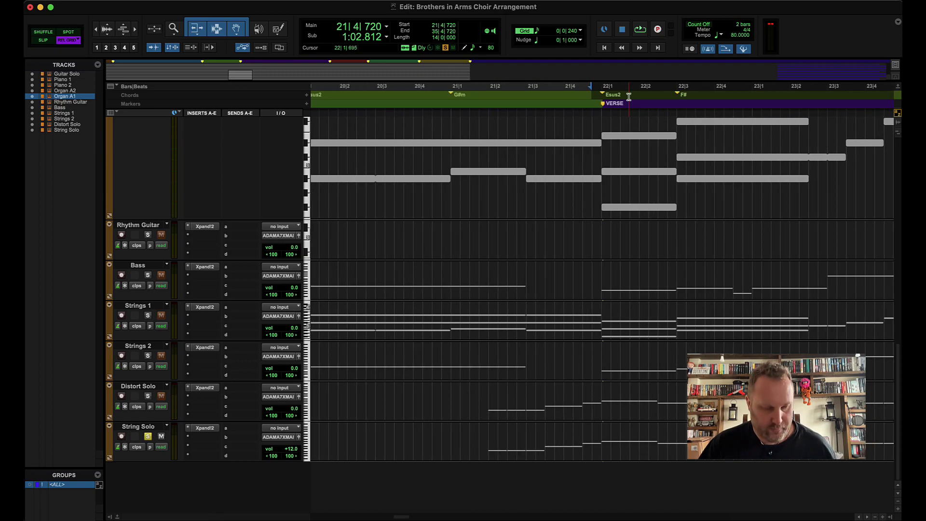
pyautogui.hscroll(20, 629, 97)
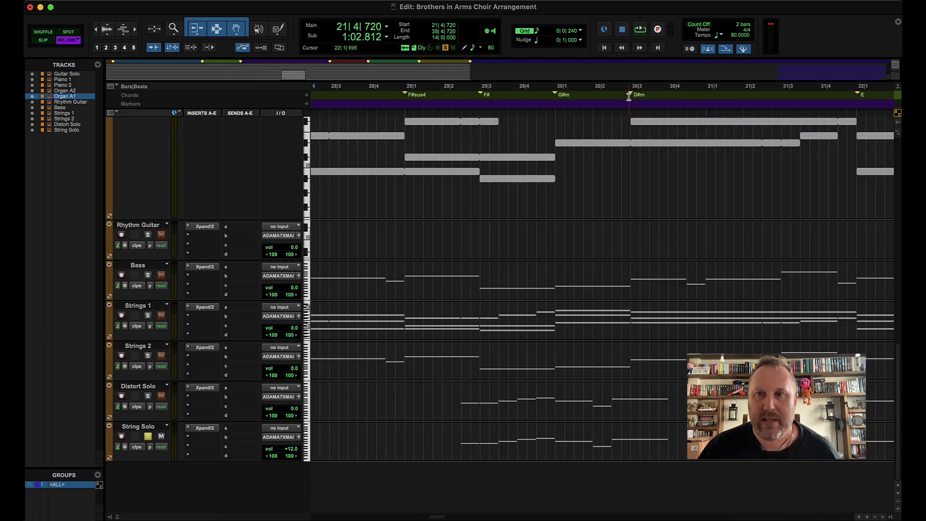
pyautogui.hscroll(20, 629, 97)
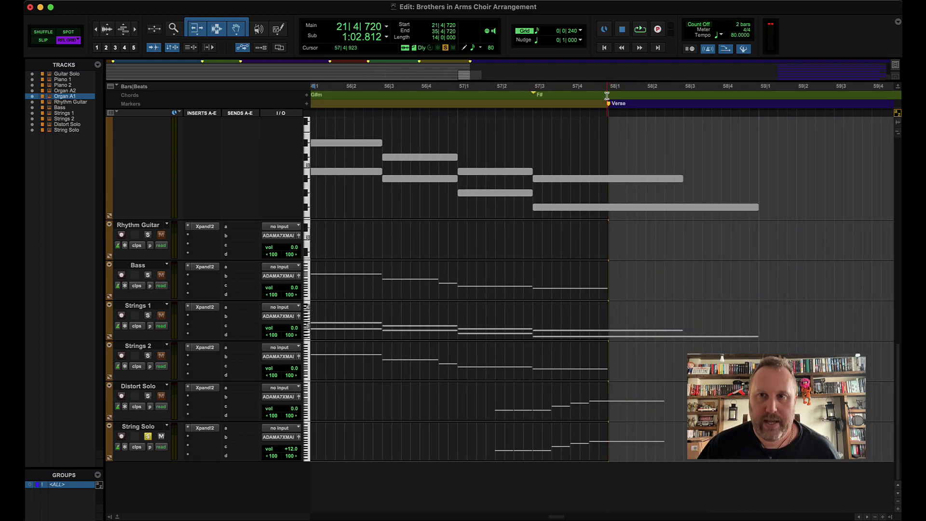
pyautogui.click(599, 95)
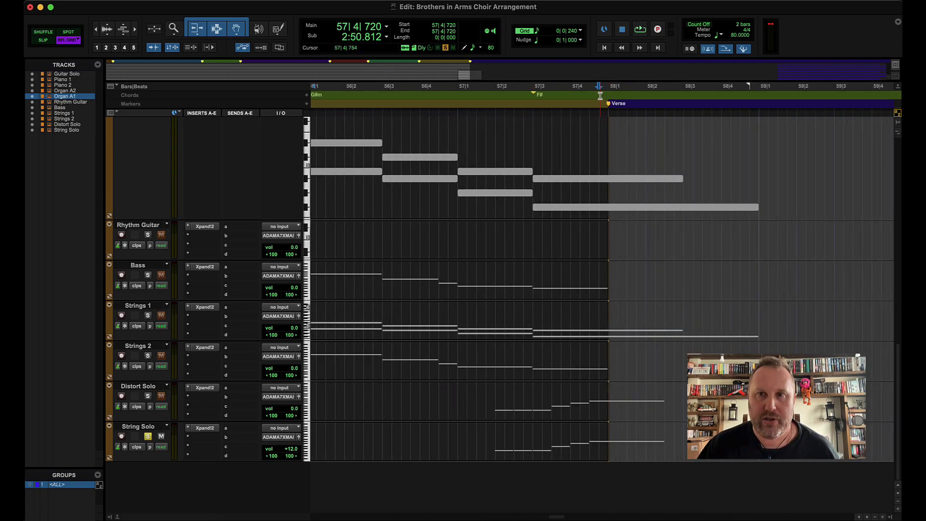
pyautogui.press('super+v')
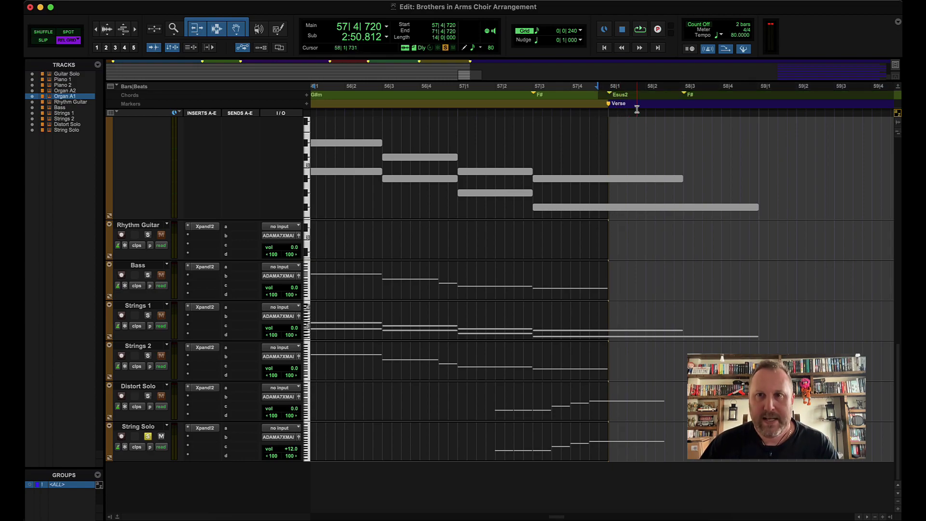
pyautogui.press('super+bracketleft')
pyautogui.press('super+bracketleft')
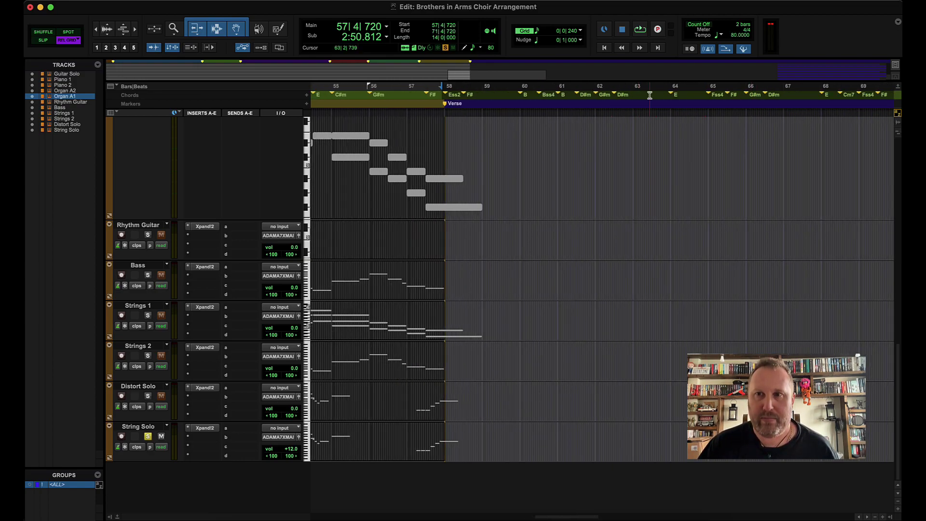
pyautogui.hscroll(-2, 634, 95)
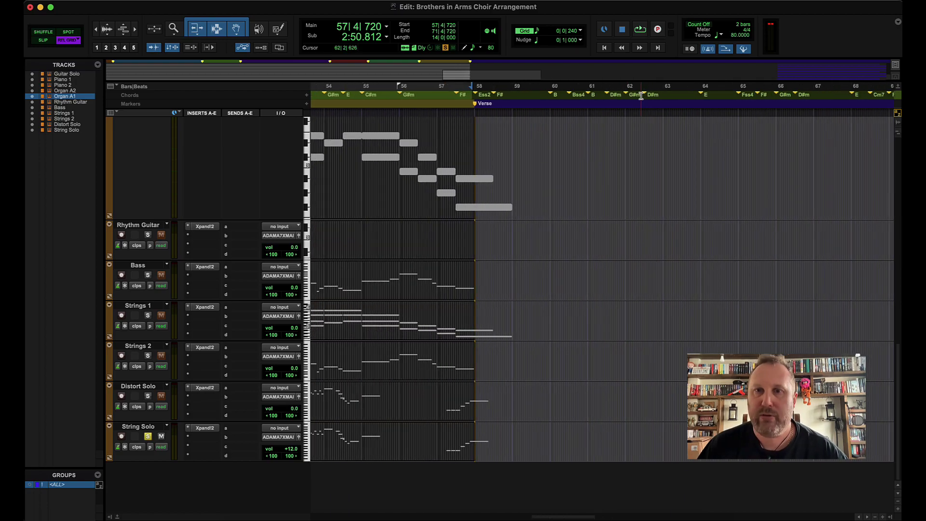
pyautogui.press('super+z')
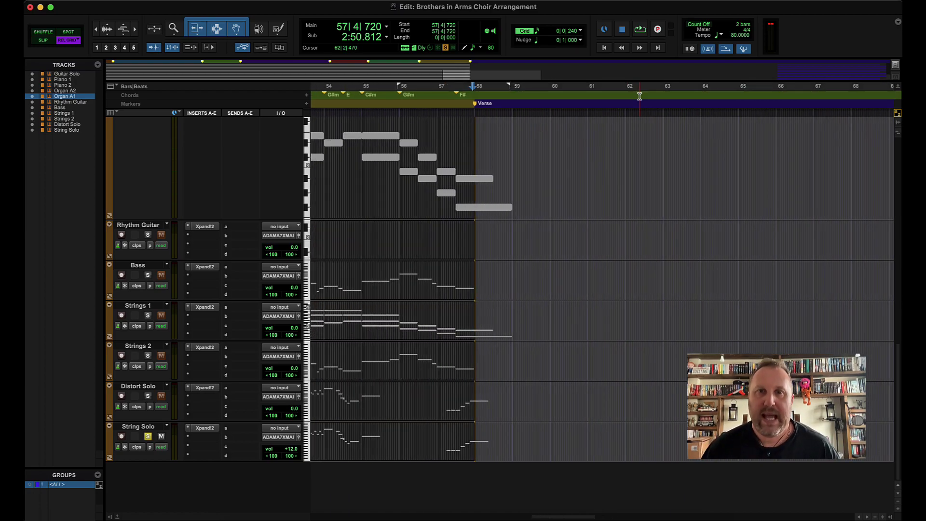
pyautogui.hscroll(-20, 607, 137)
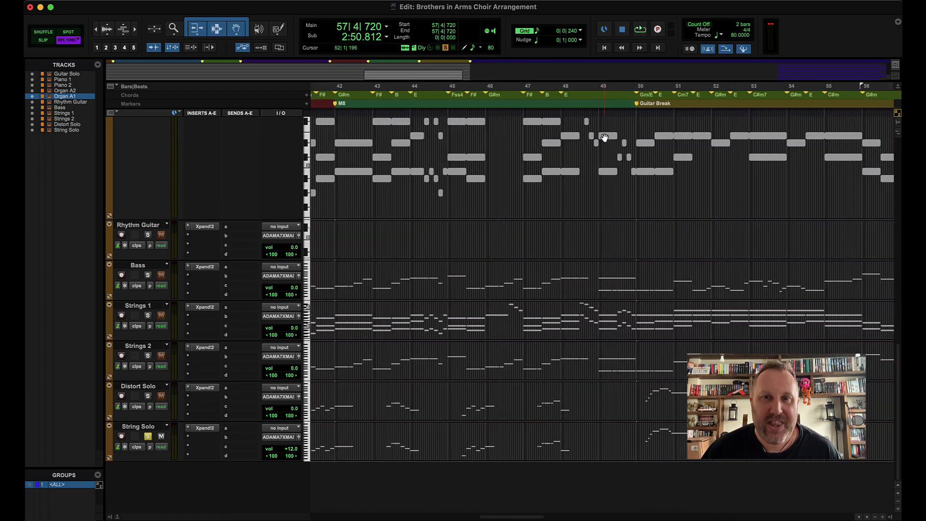
# Step: Make a rough time selection across all tracks from bar 22 to bar 27
pyautogui.hscroll(-6, 605, 137)
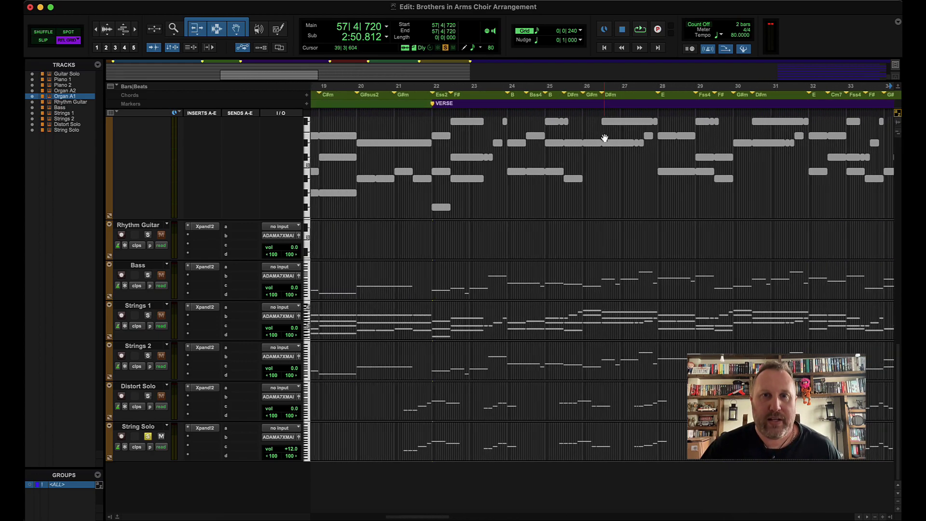
pyautogui.moveTo(433, 123); pyautogui.dragTo(570, 137)
pyautogui.scroll(10, 571, 137)
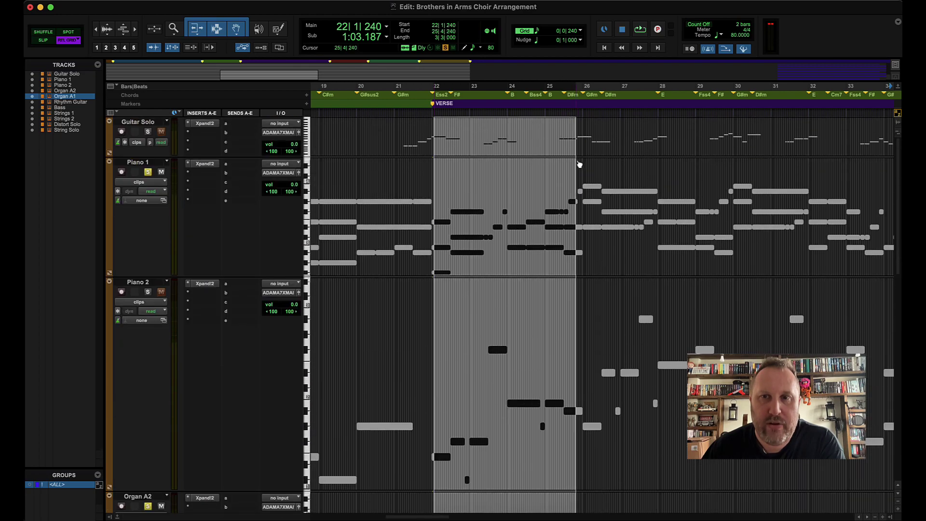
pyautogui.moveTo(572, 299); pyautogui.dragTo(520, 309)
pyautogui.keyDown('shift'); pyautogui.click(530, 206); pyautogui.keyUp('shift')
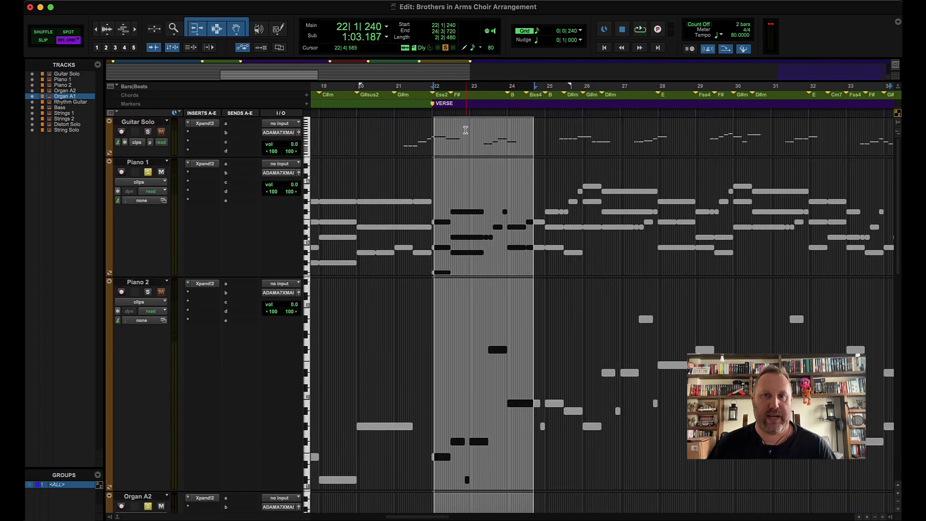
pyautogui.click(466, 130)
pyautogui.moveTo(437, 137); pyautogui.dragTo(623, 137)
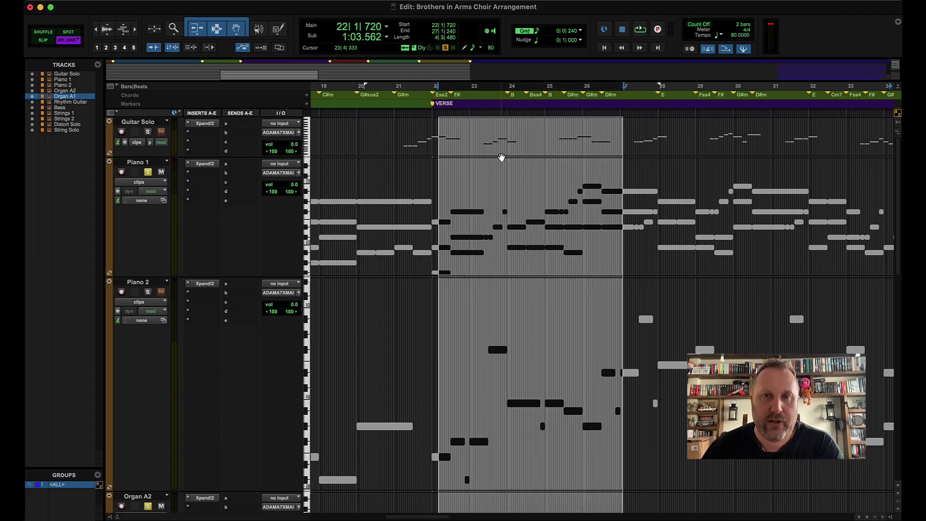
# Step: Zoom in and restart the all-track selection at bar 22, moving its start to 21|4|720
pyautogui.click(473, 135)
pyautogui.press('super+bracketright')
pyautogui.press('super+bracketright')
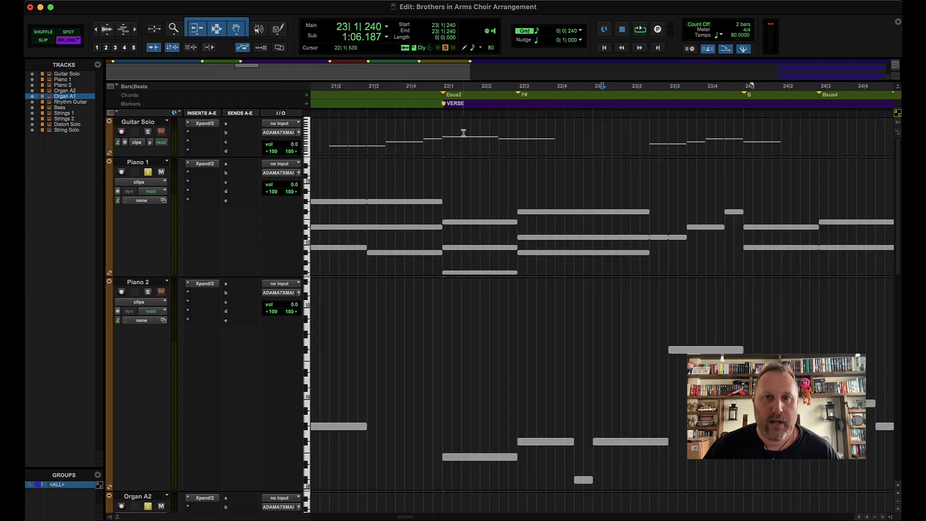
pyautogui.click(441, 135)
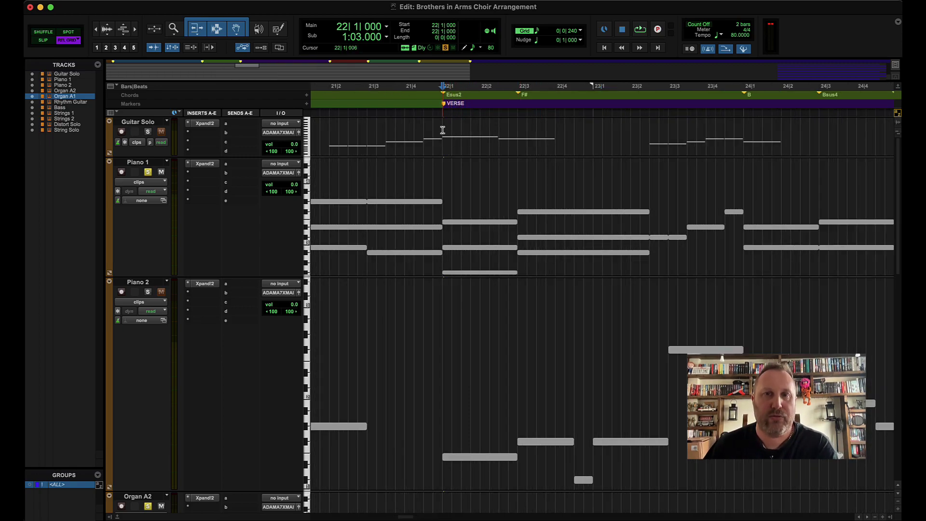
pyautogui.moveTo(441, 136); pyautogui.dragTo(539, 153)
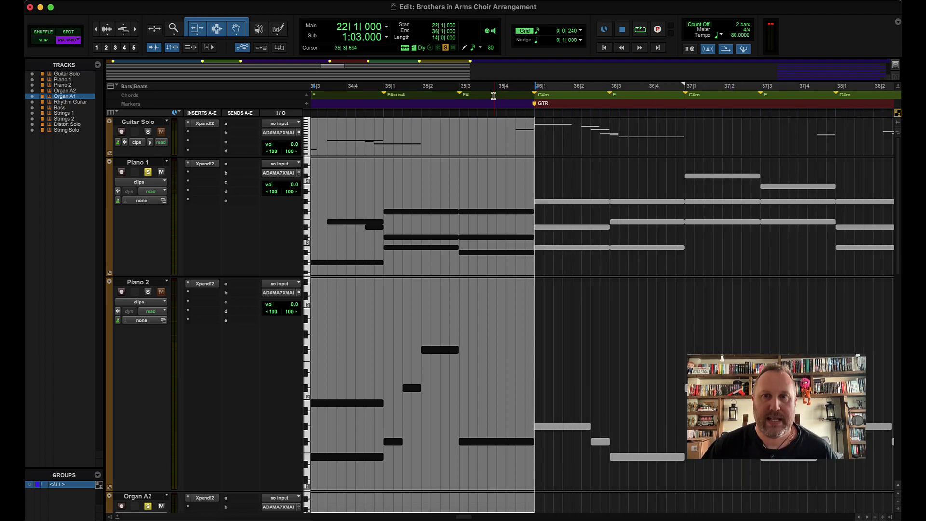
pyautogui.hscroll(-1, 484, 97)
pyautogui.hscroll(-4, 485, 98)
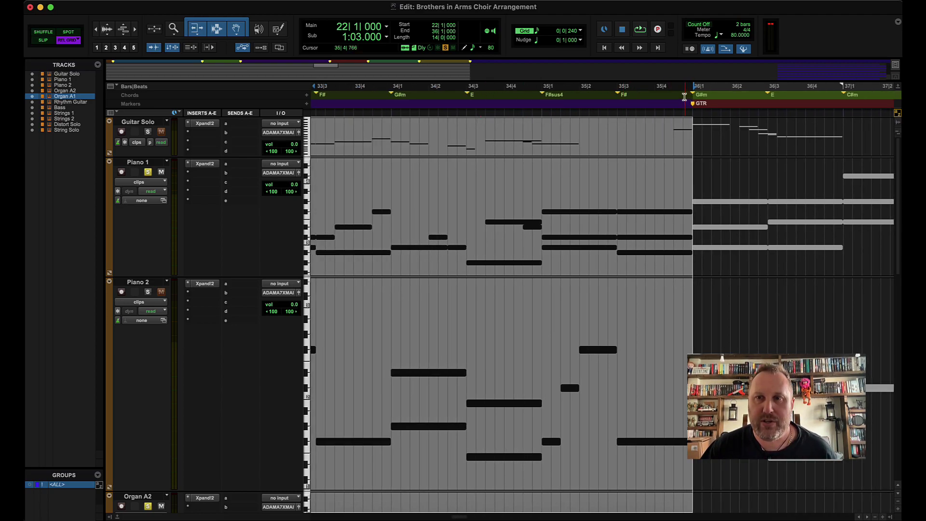
pyautogui.hscroll(-20, 695, 96)
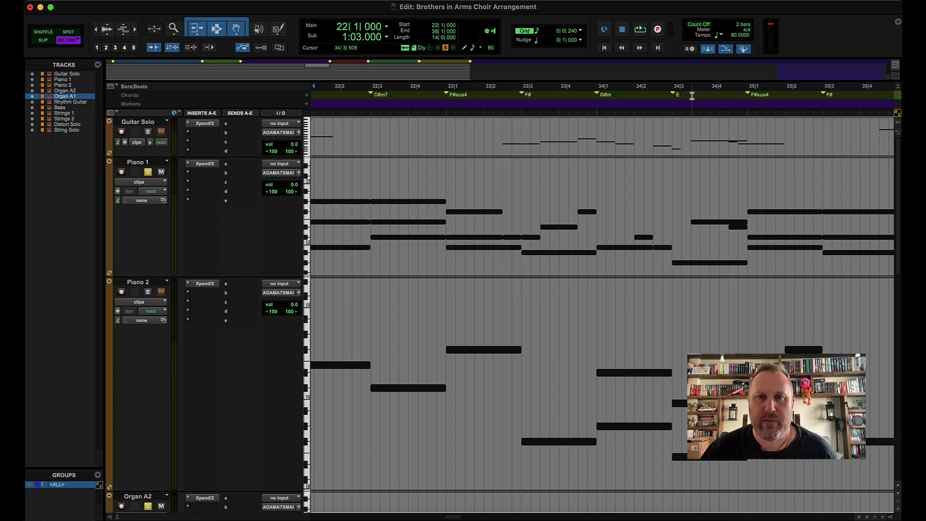
pyautogui.hscroll(-20, 691, 95)
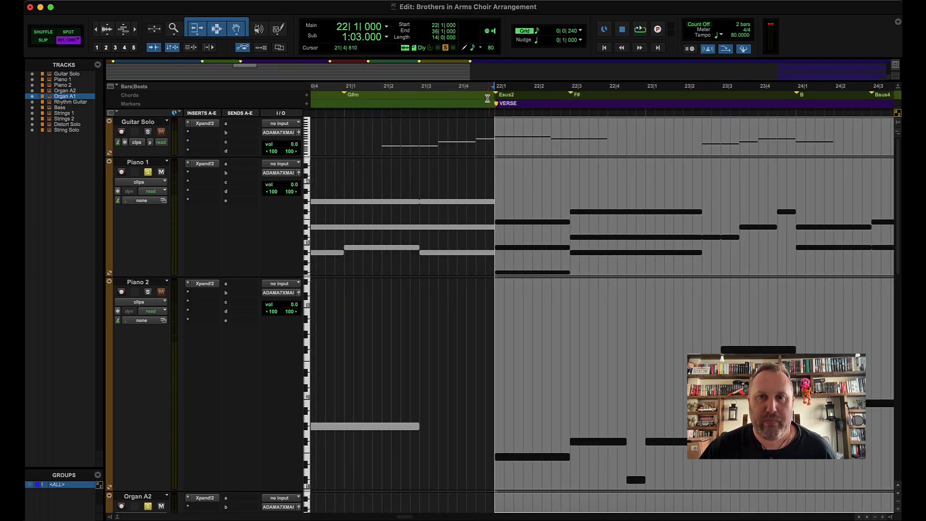
pyautogui.keyDown('shift'); pyautogui.click(485, 97); pyautogui.keyUp('shift')
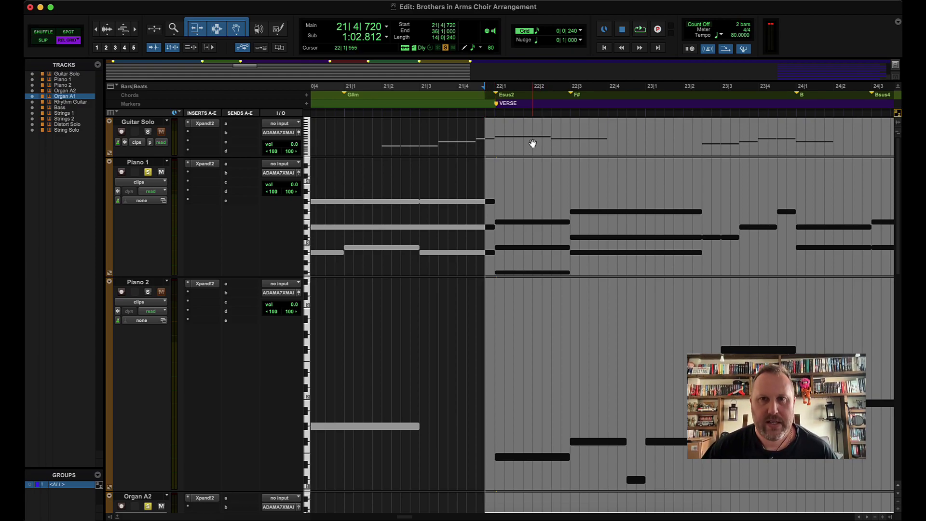
# Step: Place the paste point at 57|4|720 in the timeline
pyautogui.hscroll(20, 533, 144)
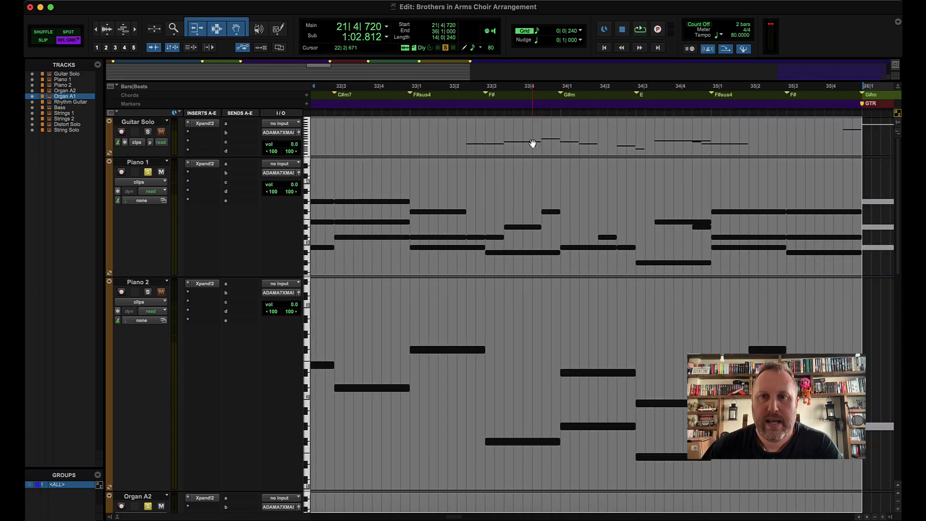
pyautogui.hscroll(20, 532, 144)
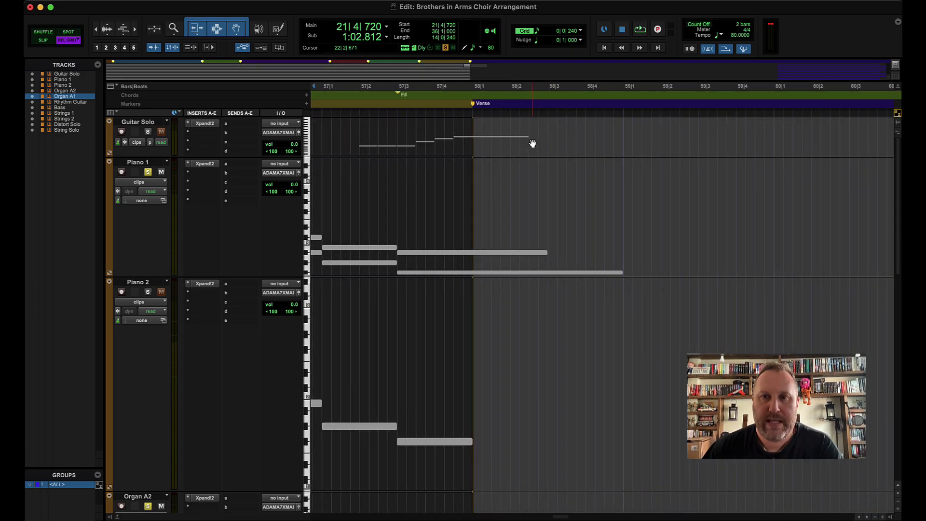
pyautogui.click(464, 130)
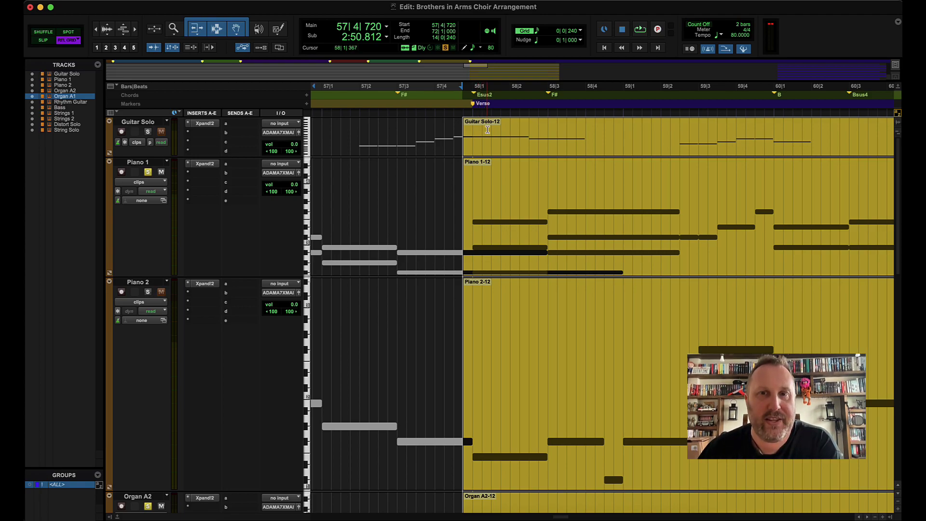
pyautogui.hscroll(5, 453, 97)
pyautogui.hscroll(-2, 434, 96)
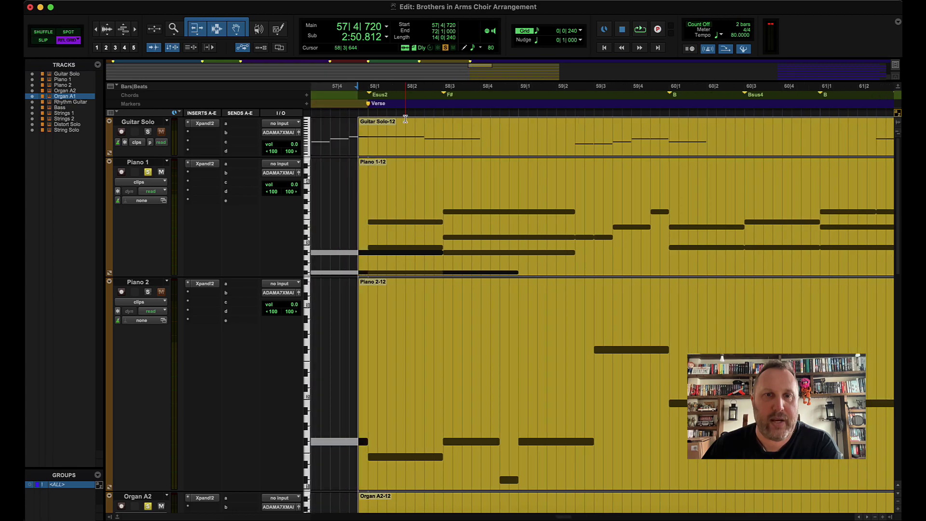
pyautogui.hscroll(8, 430, 97)
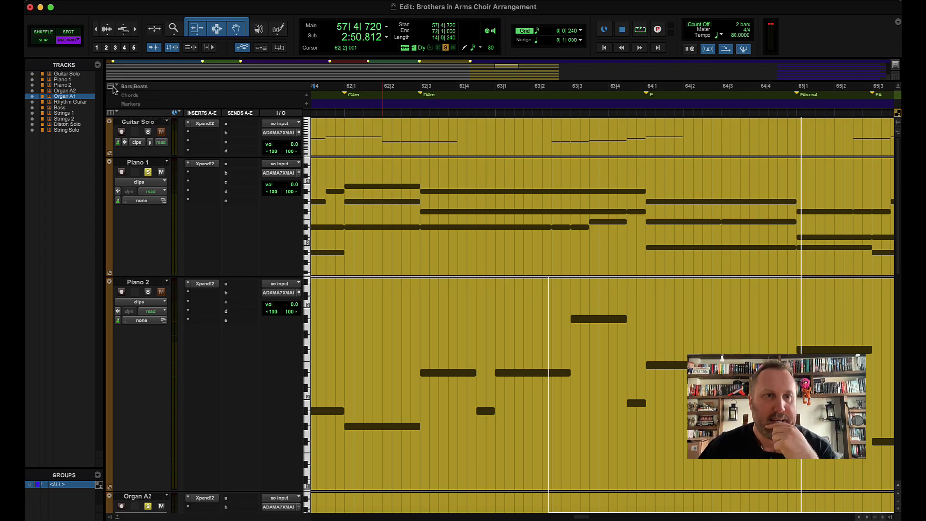
pyautogui.click(111, 86)
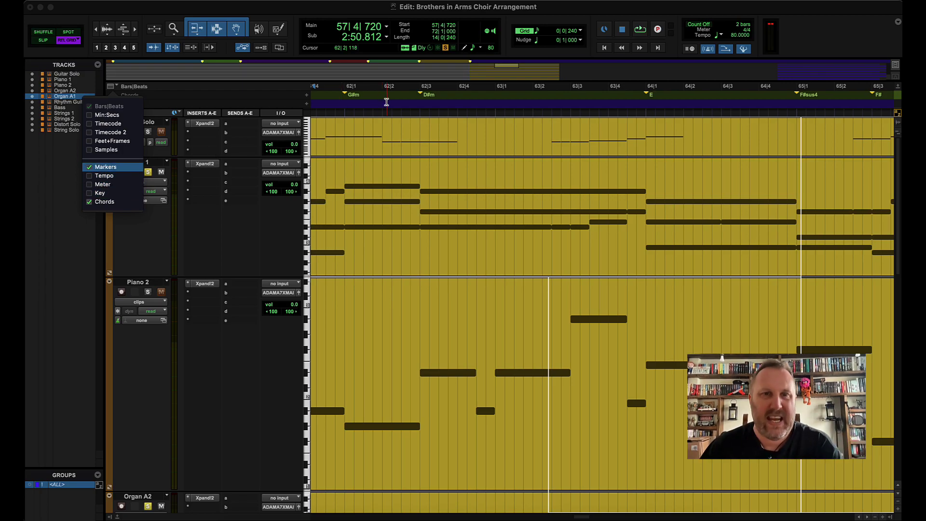
pyautogui.click(374, 129)
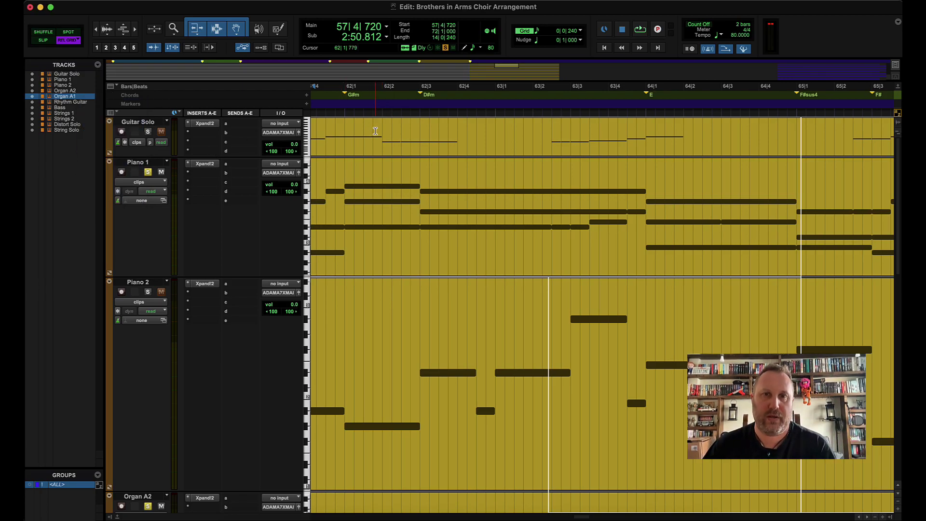
pyautogui.scroll(-5, 397, 125)
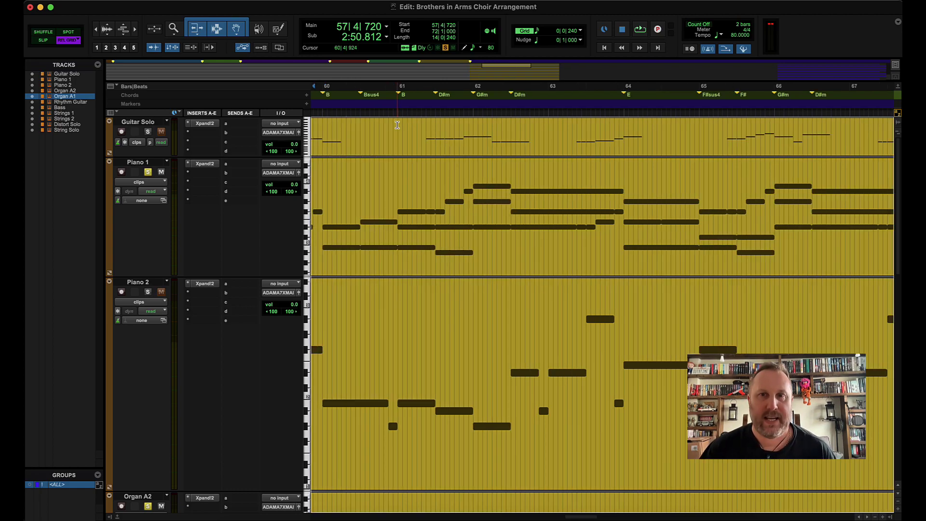
pyautogui.scroll(-2, 476, 120)
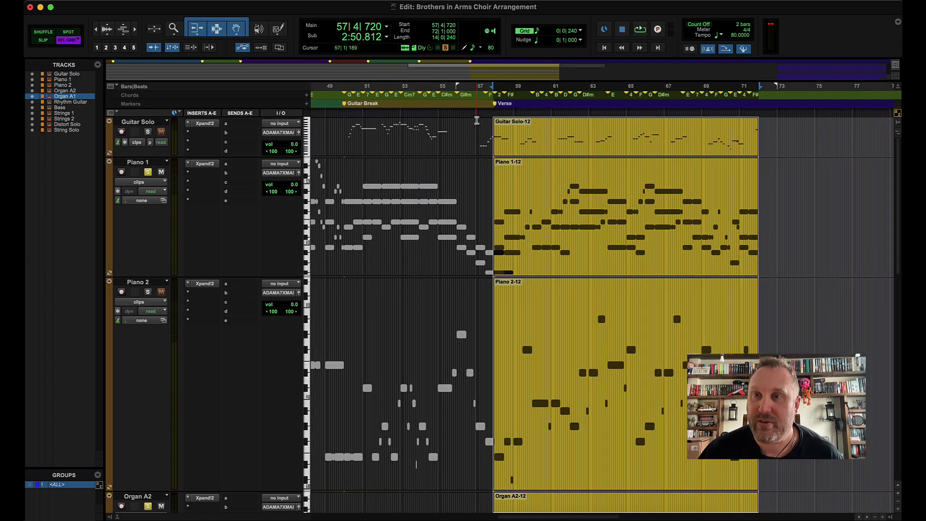
pyautogui.hscroll(1, 502, 135)
pyautogui.scroll(2, 503, 135)
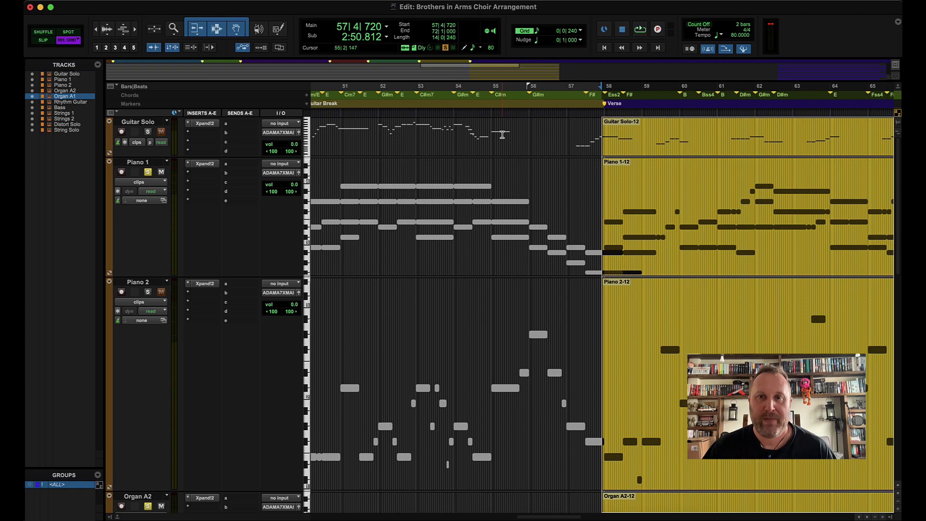
pyautogui.hscroll(1, 552, 134)
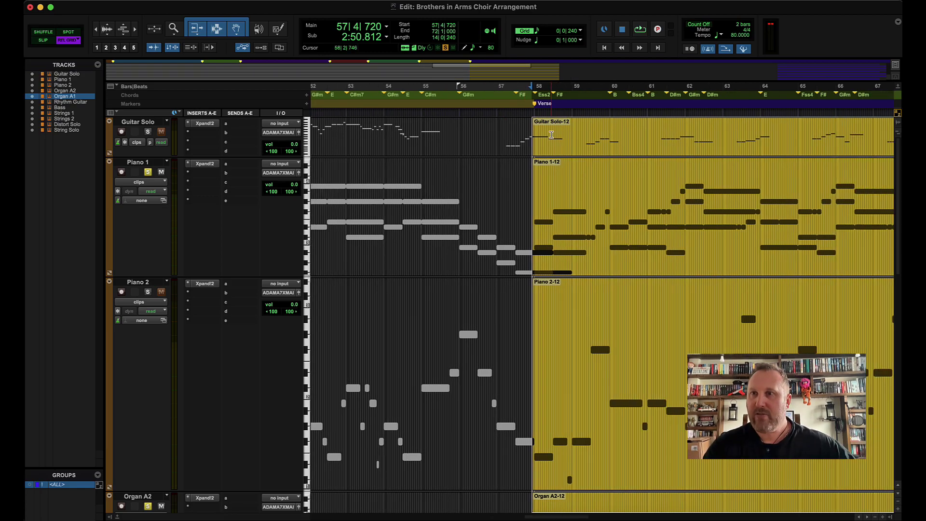
pyautogui.scroll(-2, 551, 135)
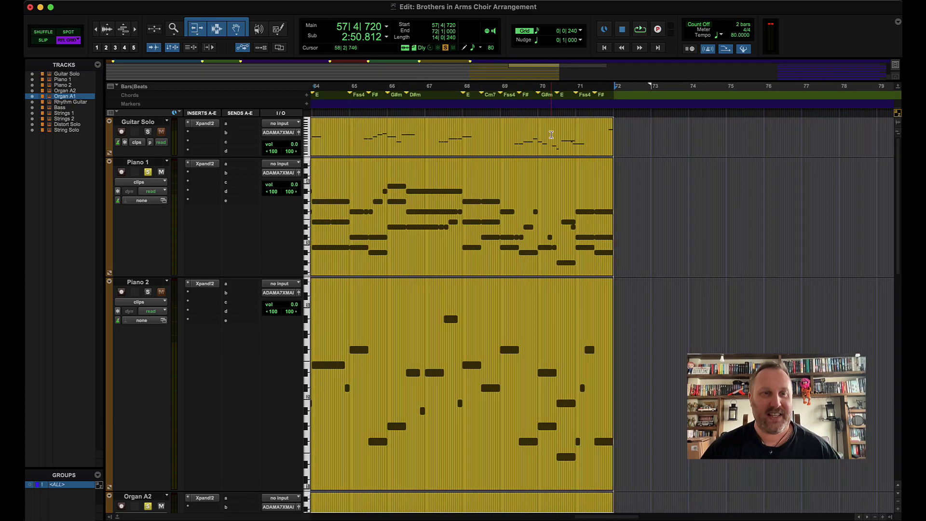
pyautogui.scroll(2, 465, 149)
pyautogui.hscroll(-1, 464, 148)
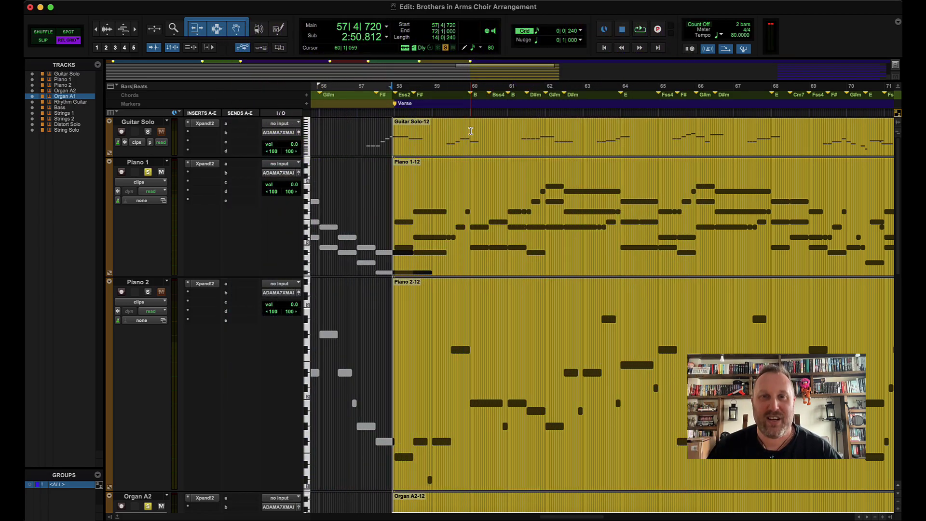
pyautogui.scroll(-1, 469, 133)
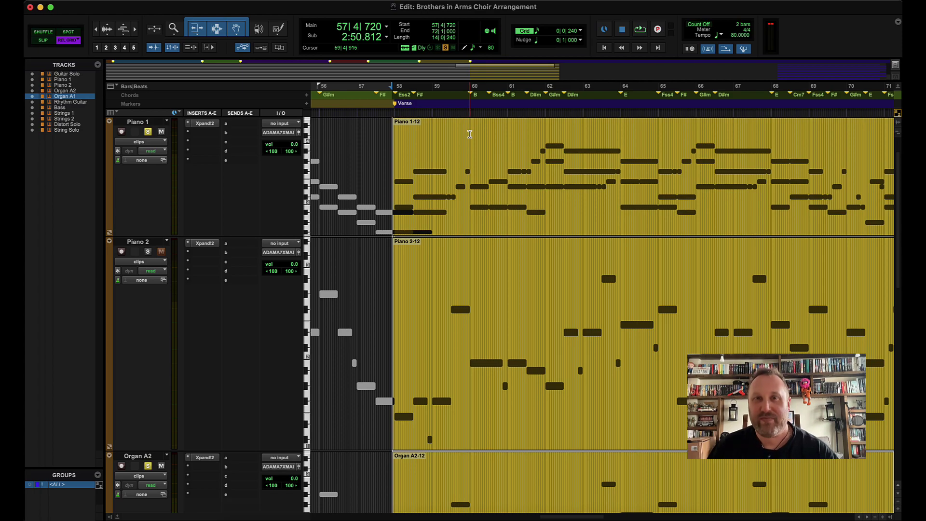